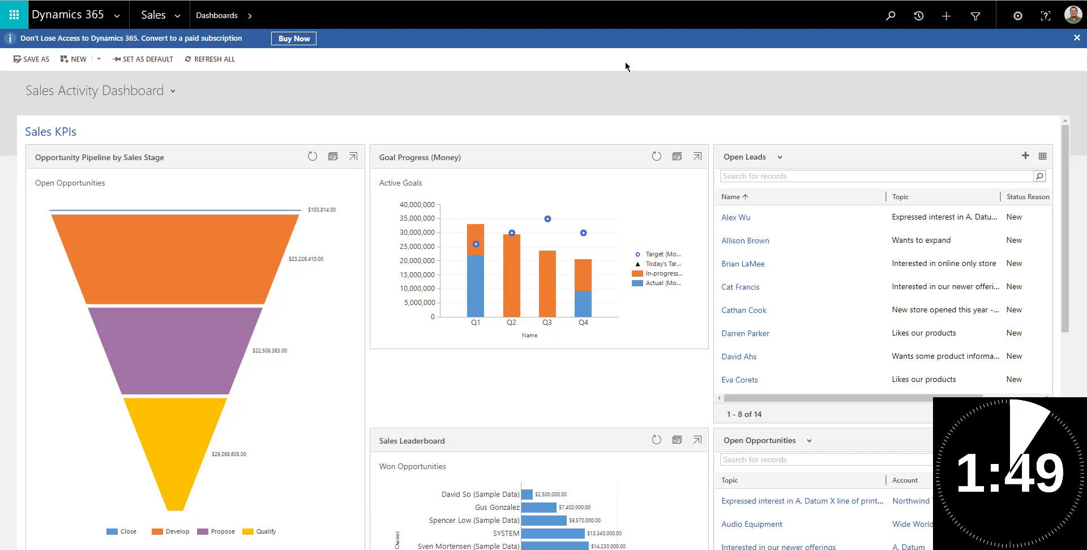
- Open the Sales accounts list and examine its Active Accounts view in the classic view editor, closing the editor window when done
click(175, 17)
click(209, 116)
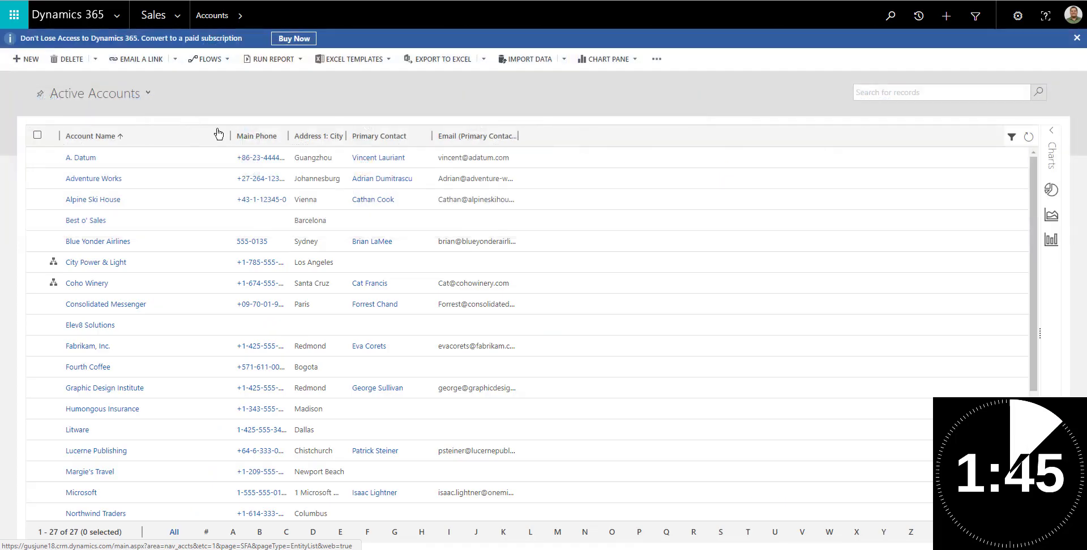
click(656, 59)
click(674, 86)
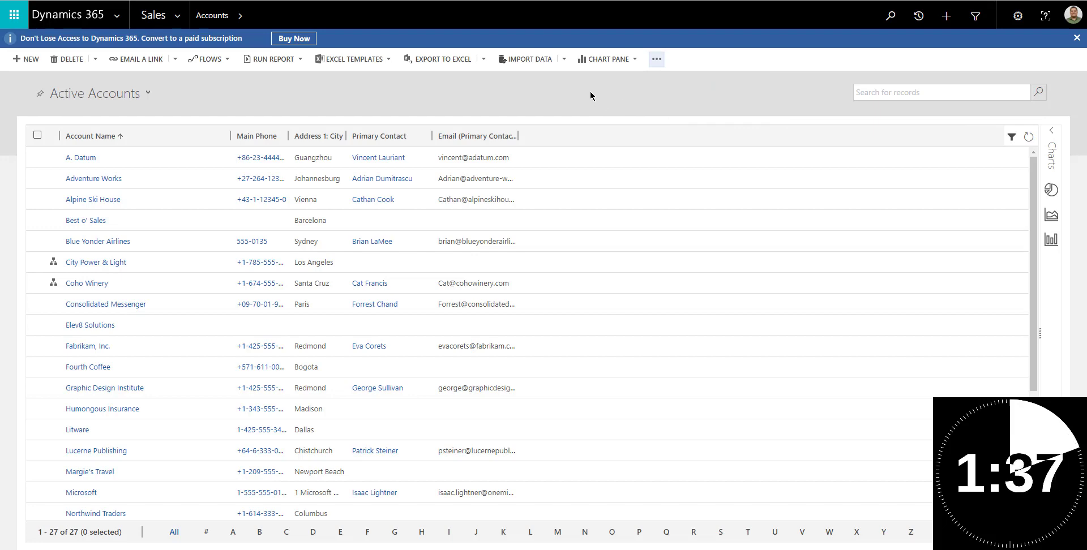
click(641, 98)
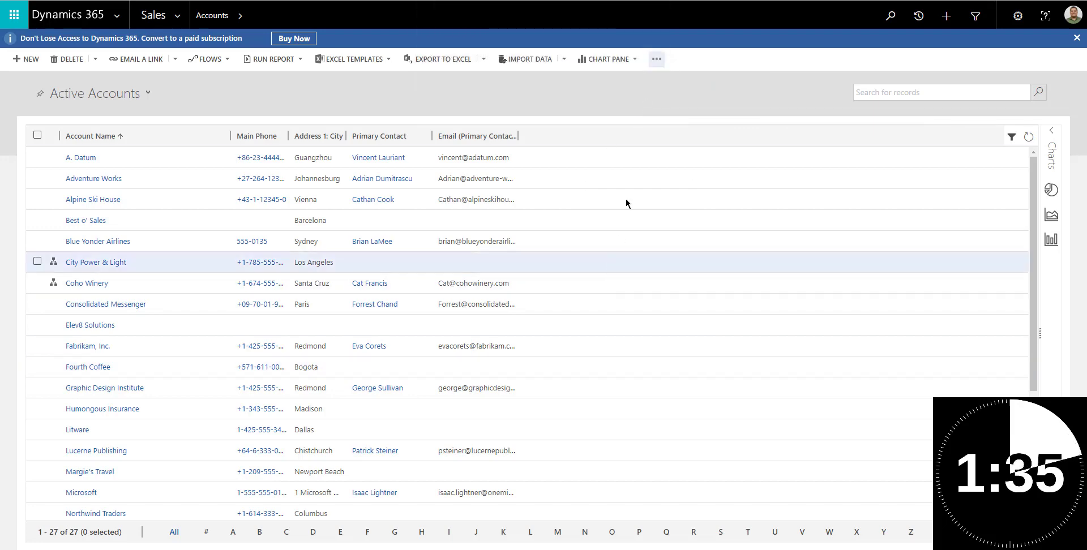
click(656, 59)
click(680, 90)
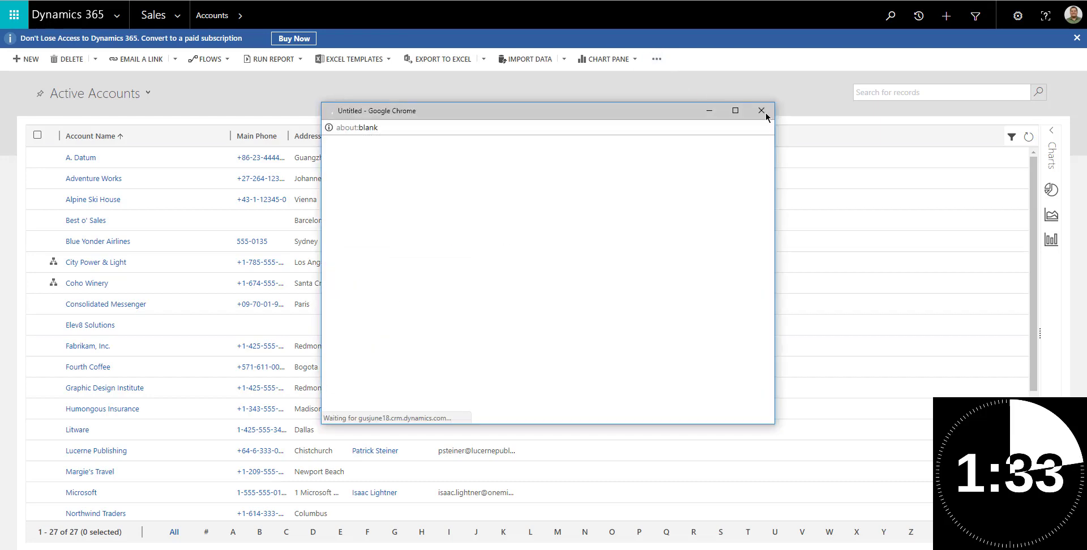
click(759, 112)
click(656, 59)
click(679, 86)
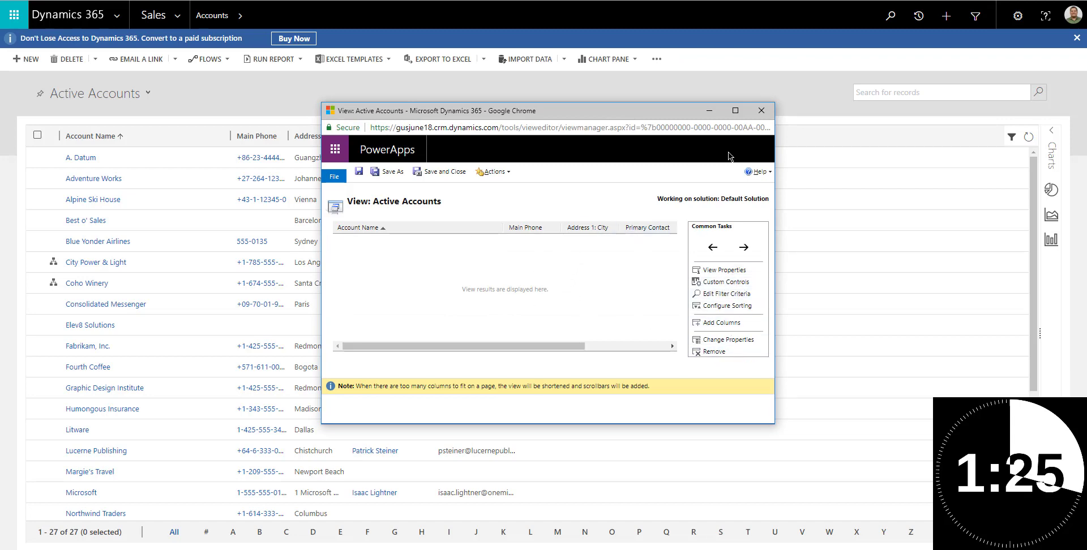
click(767, 115)
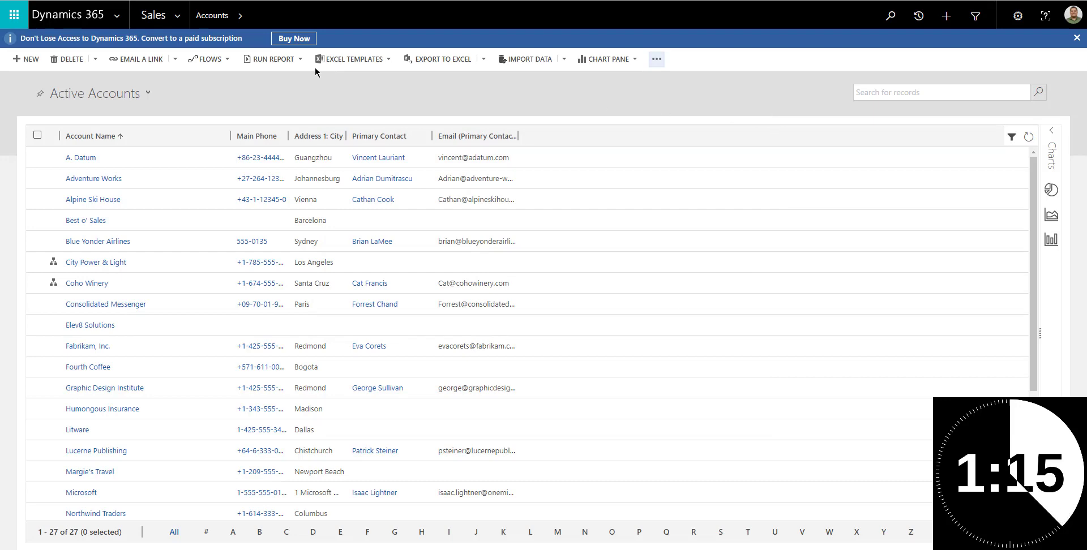
- Go to My Apps in the Settings area and open the Everything app in App Designer
click(188, 22)
mouse_move(741, 57)
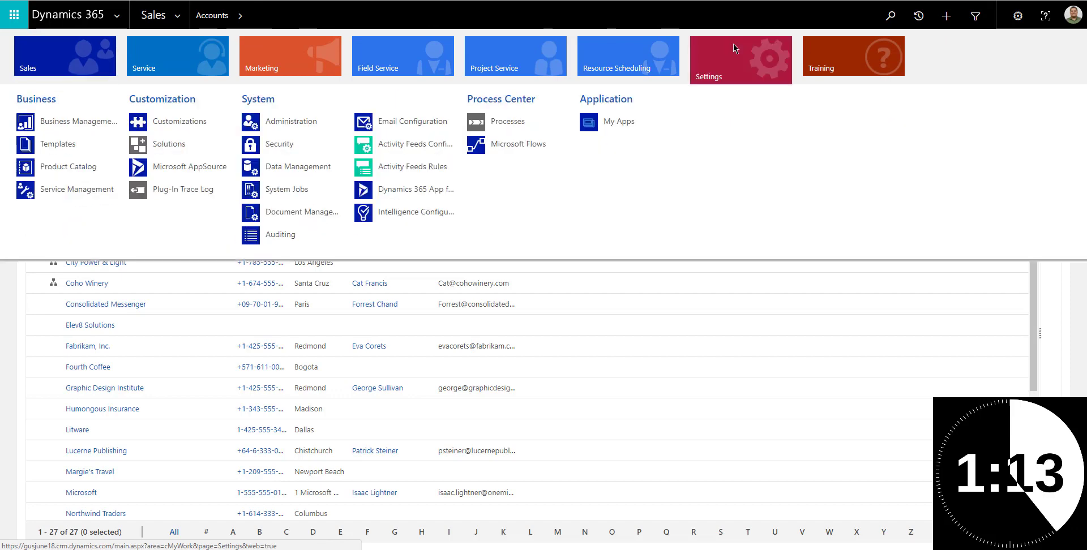
click(619, 121)
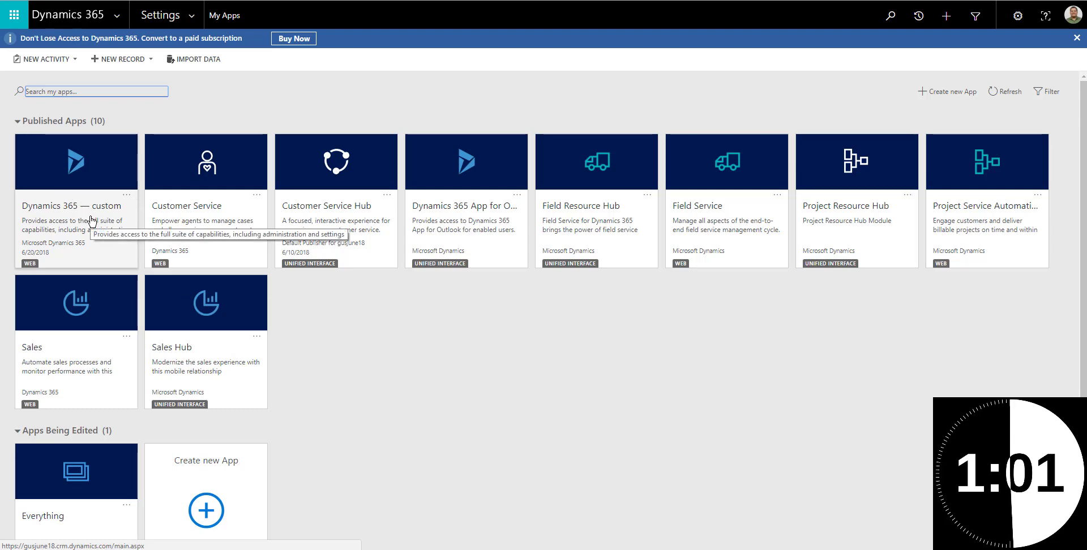
click(125, 195)
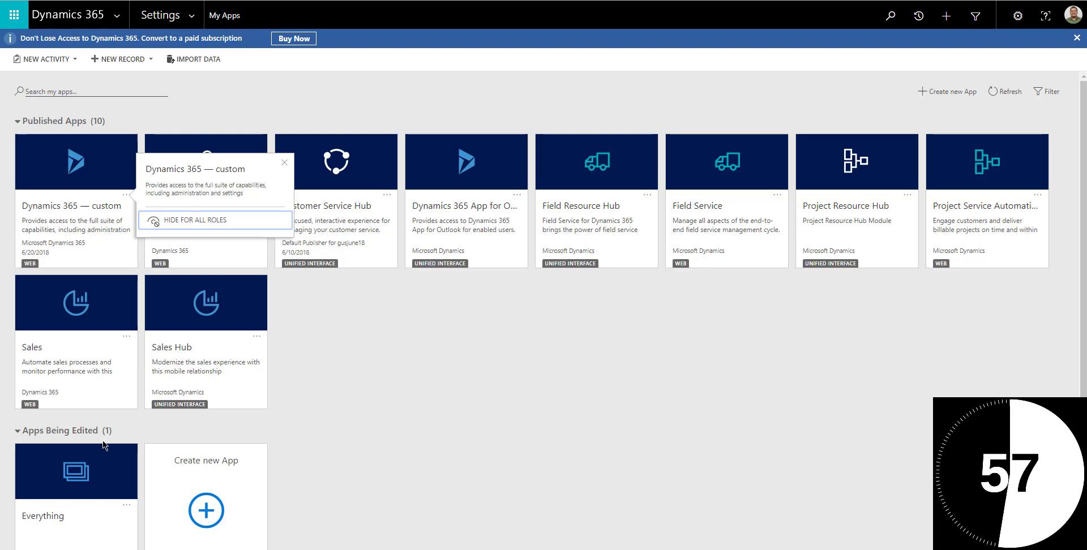
click(82, 474)
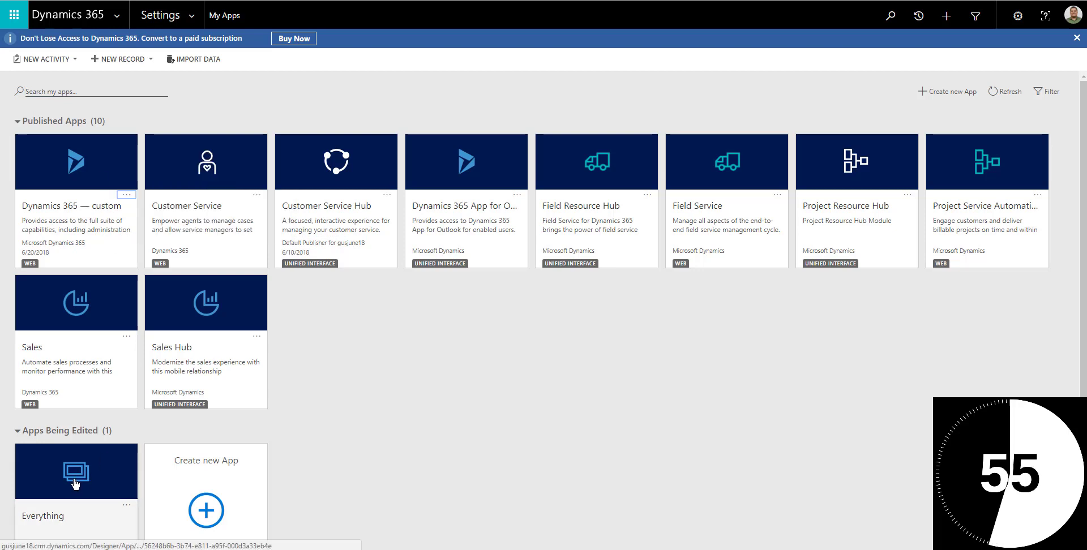
click(126, 504)
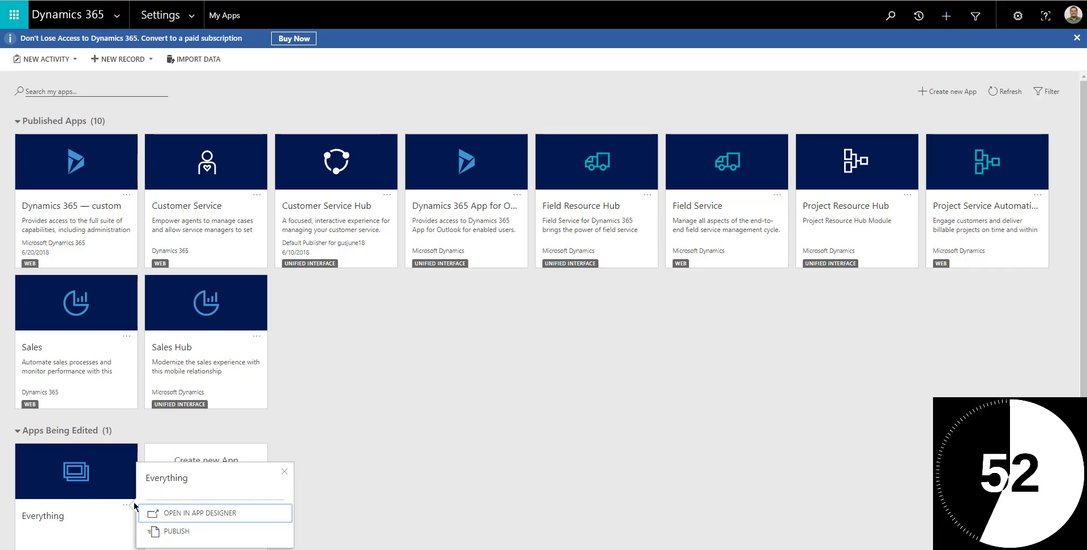
click(202, 515)
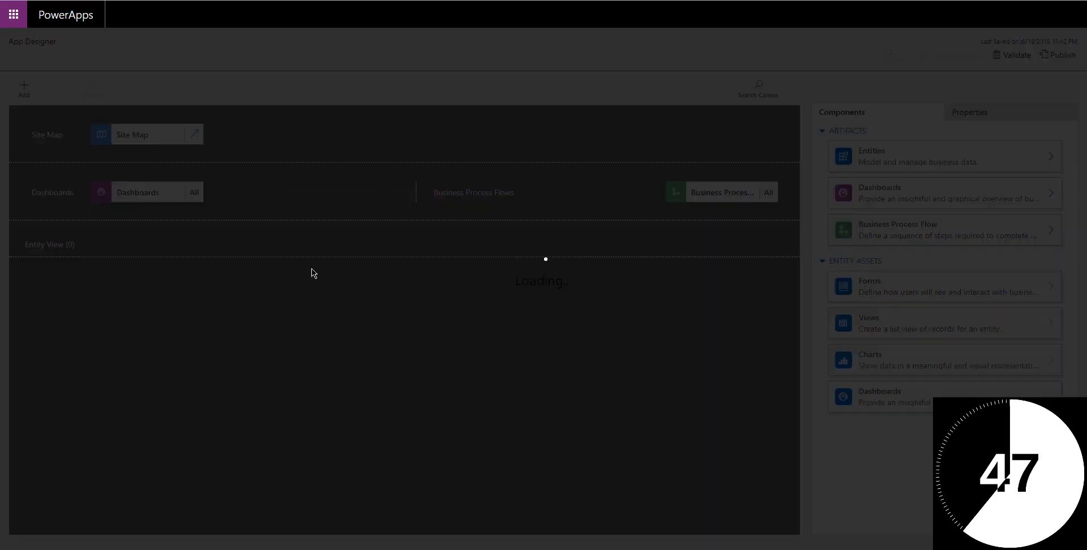
- Include the Active Accounts public view in the Account entity's views and open that view in View Designer
scroll(471, 262, down, 1)
scroll(473, 257, down, 5)
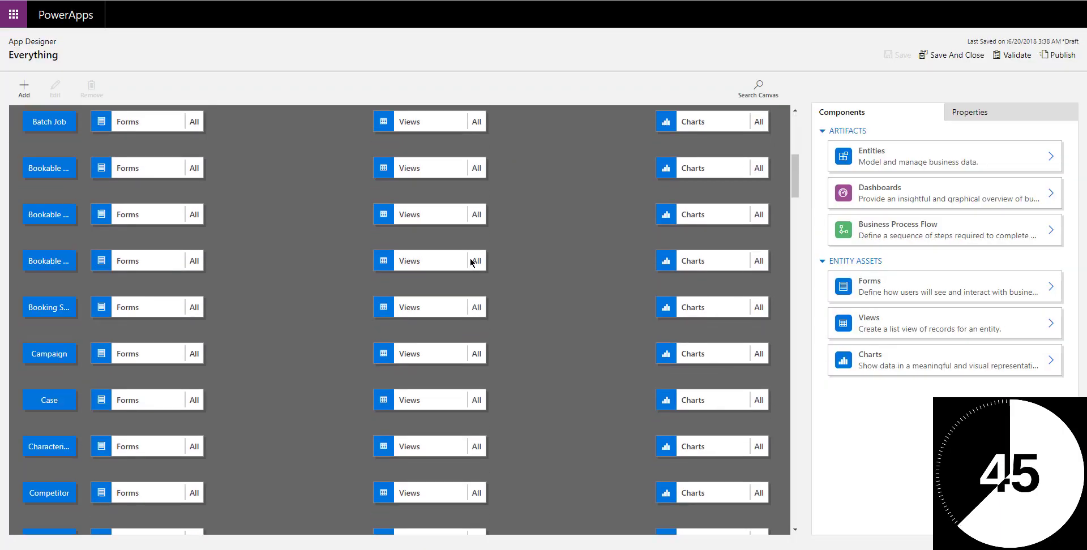
scroll(471, 260, up, 6)
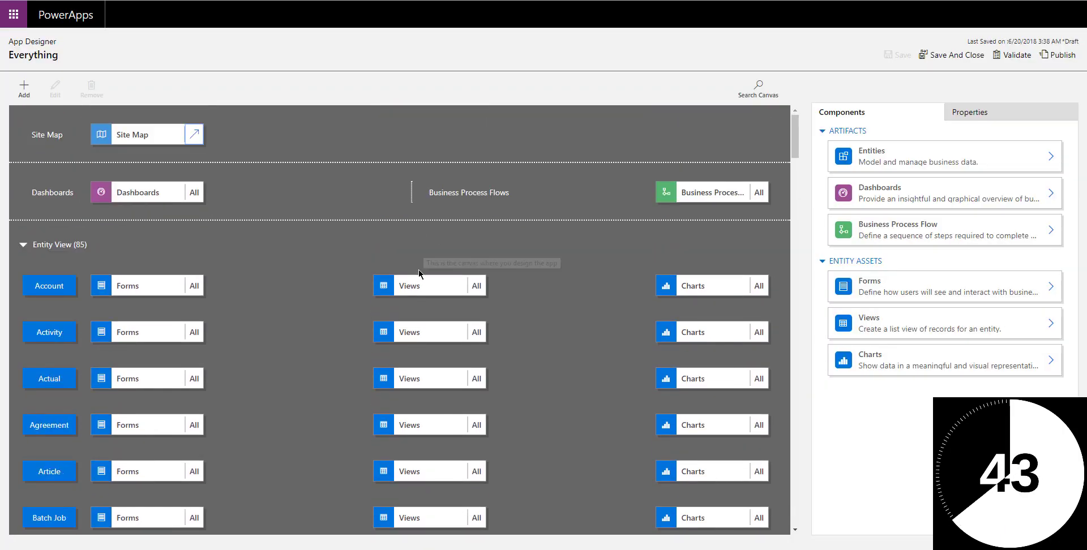
click(401, 284)
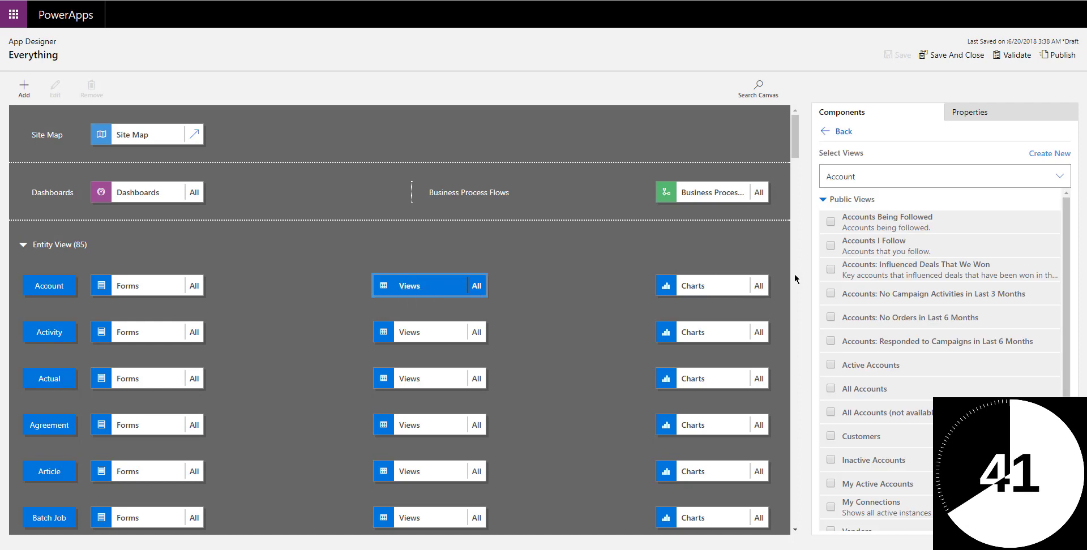
click(830, 366)
click(476, 289)
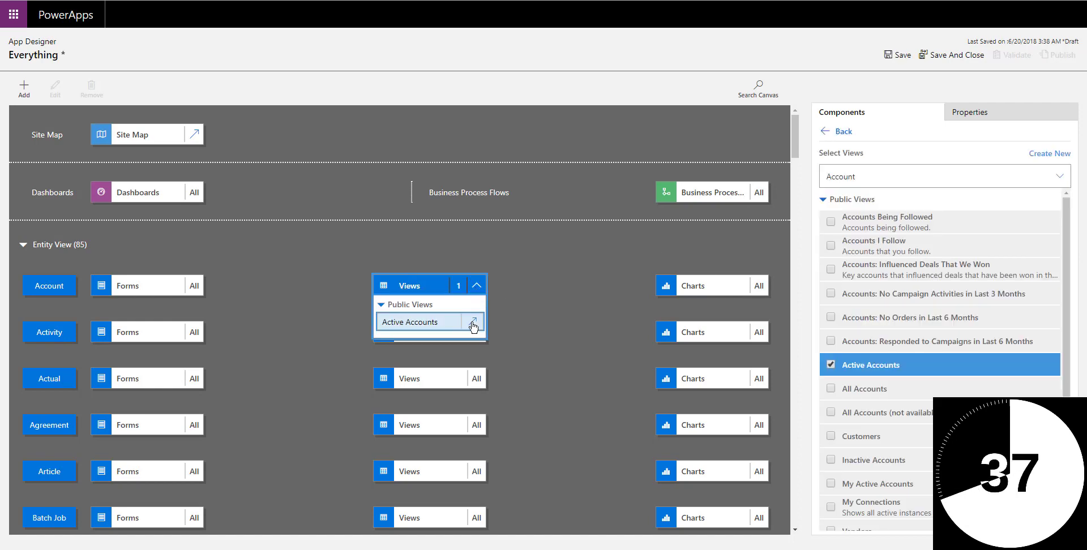
click(473, 323)
click(590, 312)
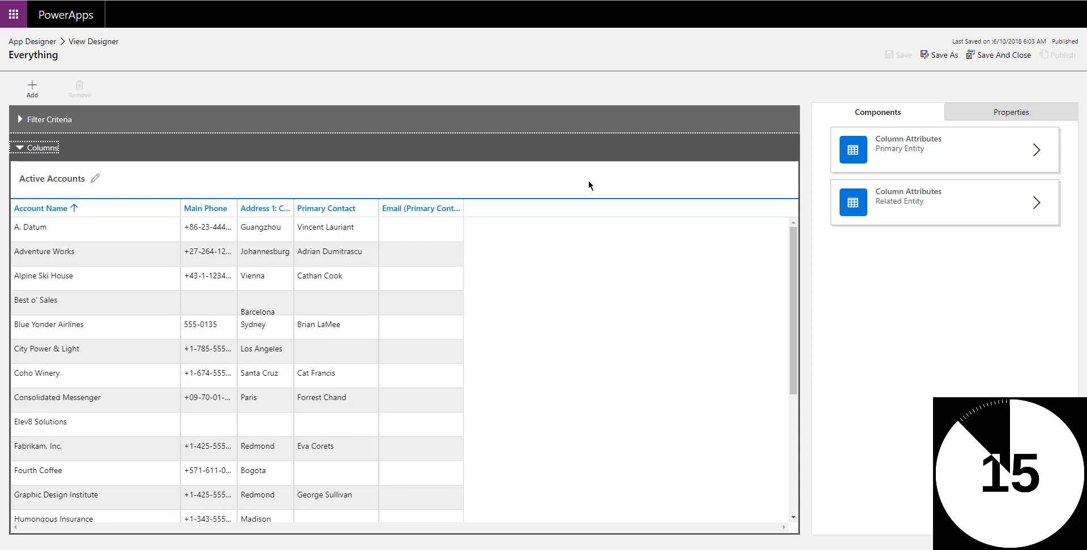
- Add the primary entity's Account Number column to the view between Account Name and Main Phone
click(901, 160)
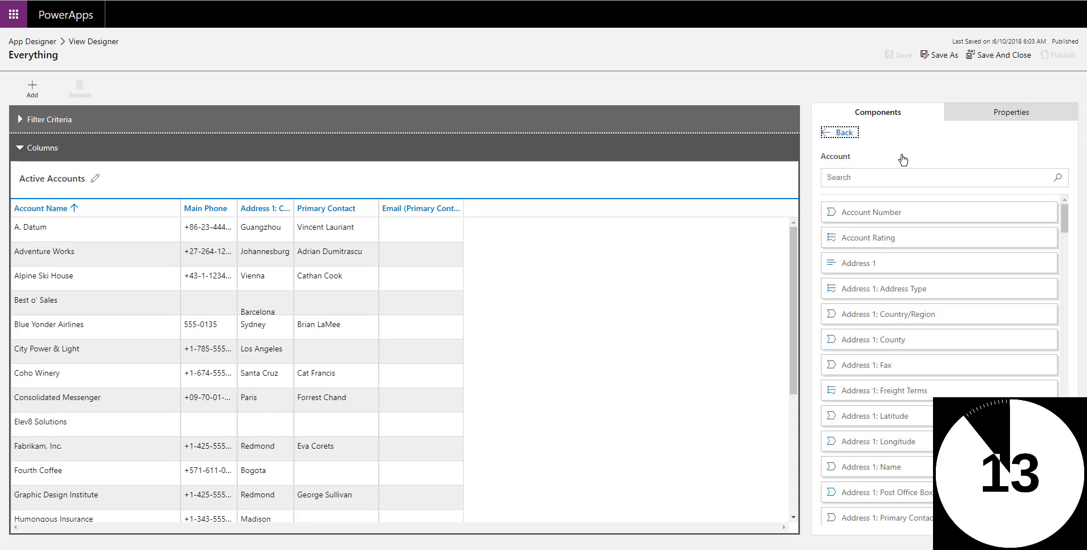
drag(897, 221, 177, 219)
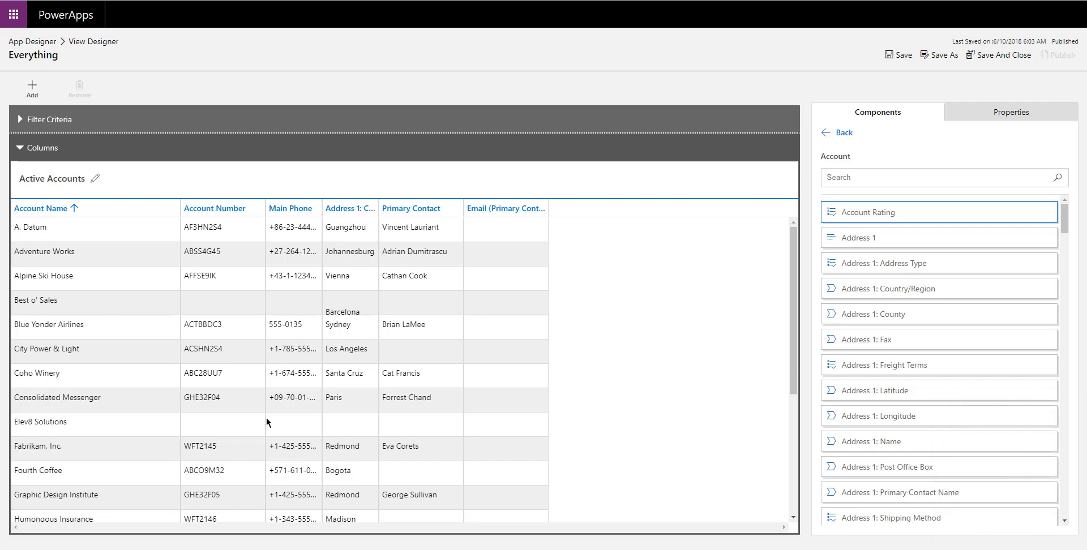
- Set the Account Number column's width to 300 and expand its advanced properties
click(210, 209)
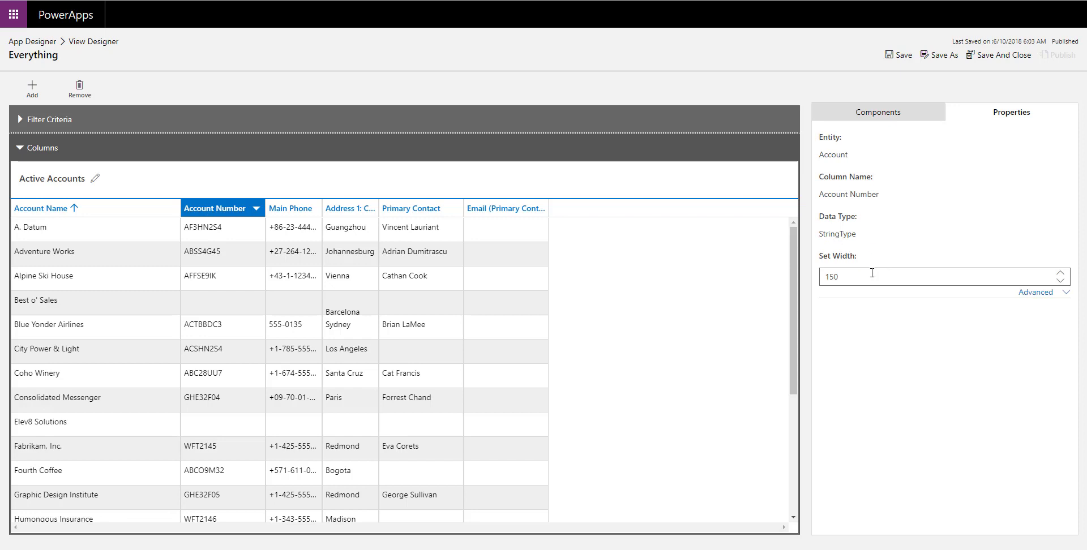
click(1061, 273)
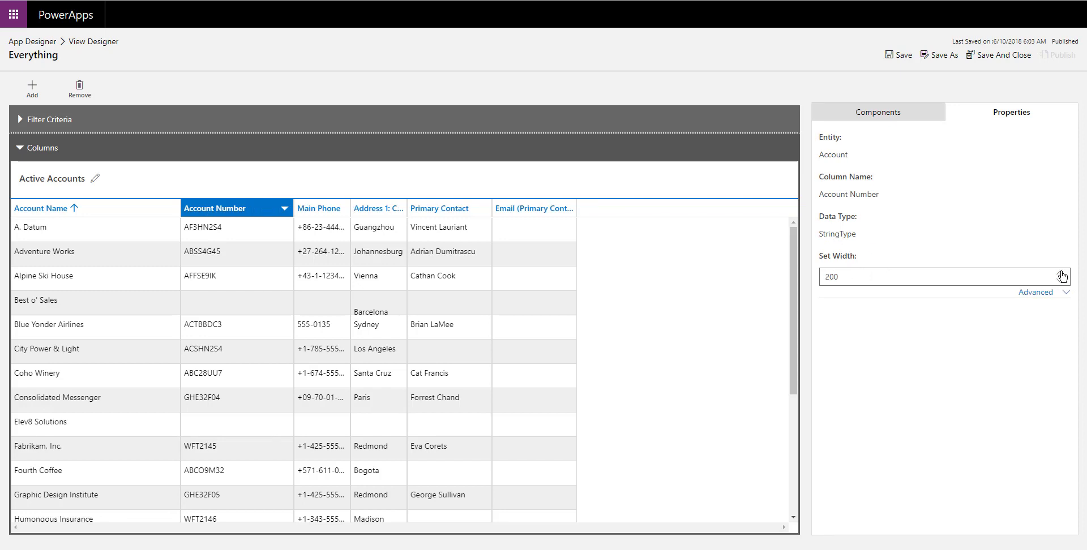
click(1061, 274)
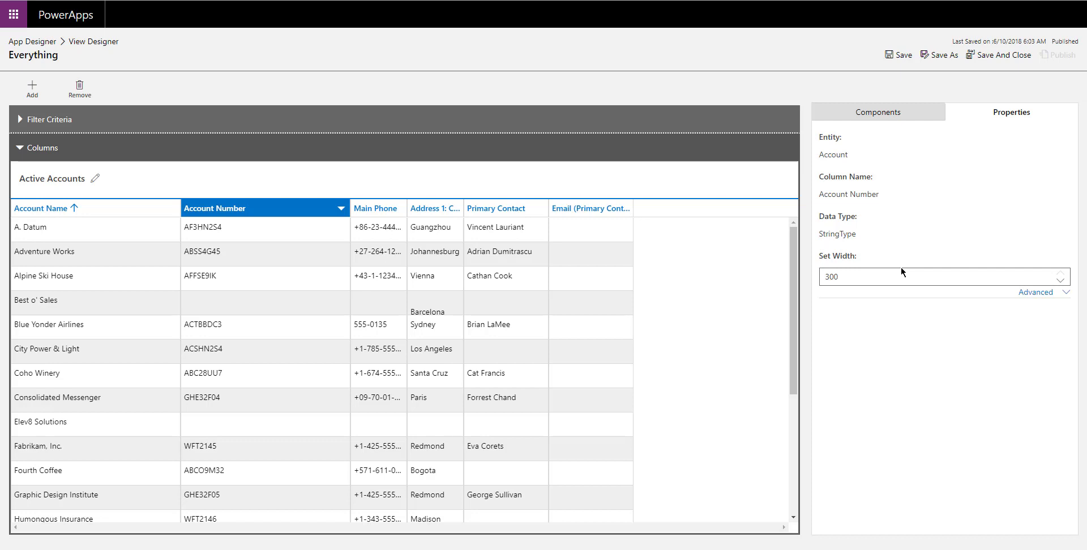
click(1064, 295)
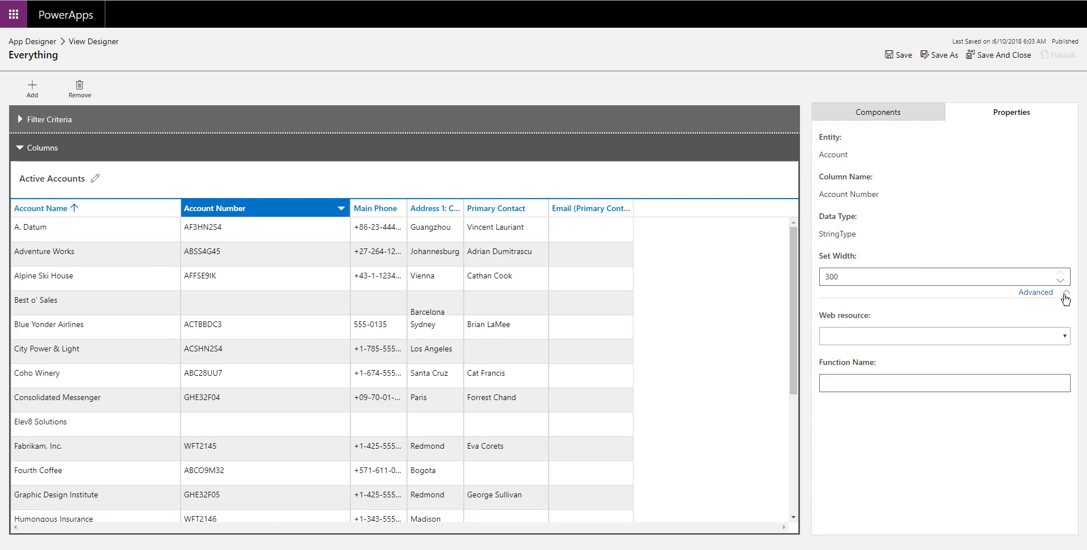